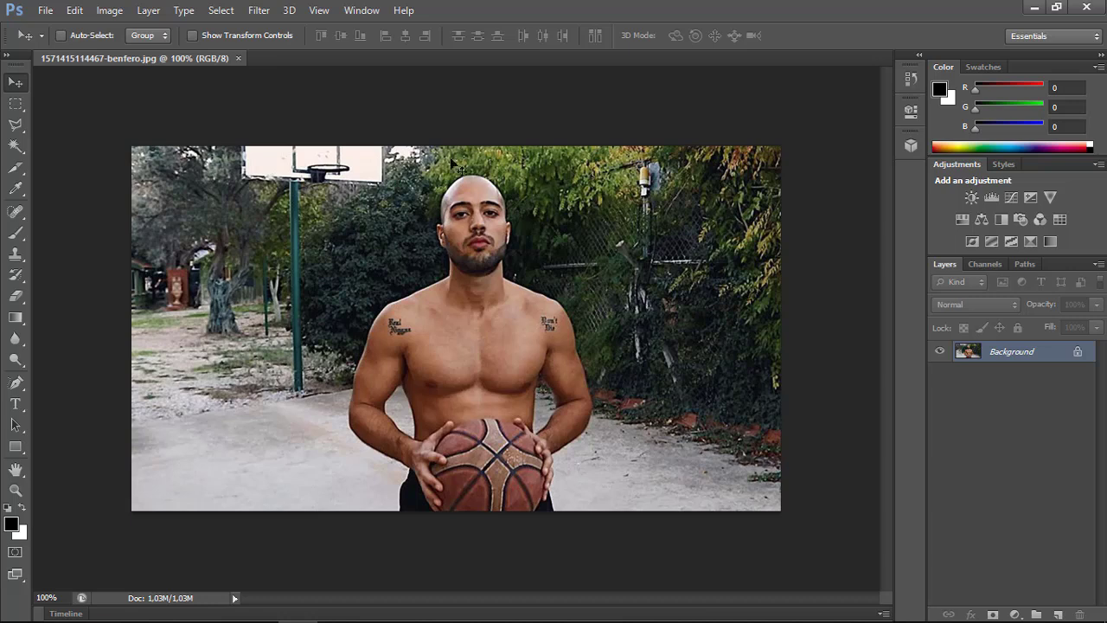
Select the man and the basketball by outlining them along the photo's bottom edge and body with the Polygonal Lasso tool.
left_click(17, 123)
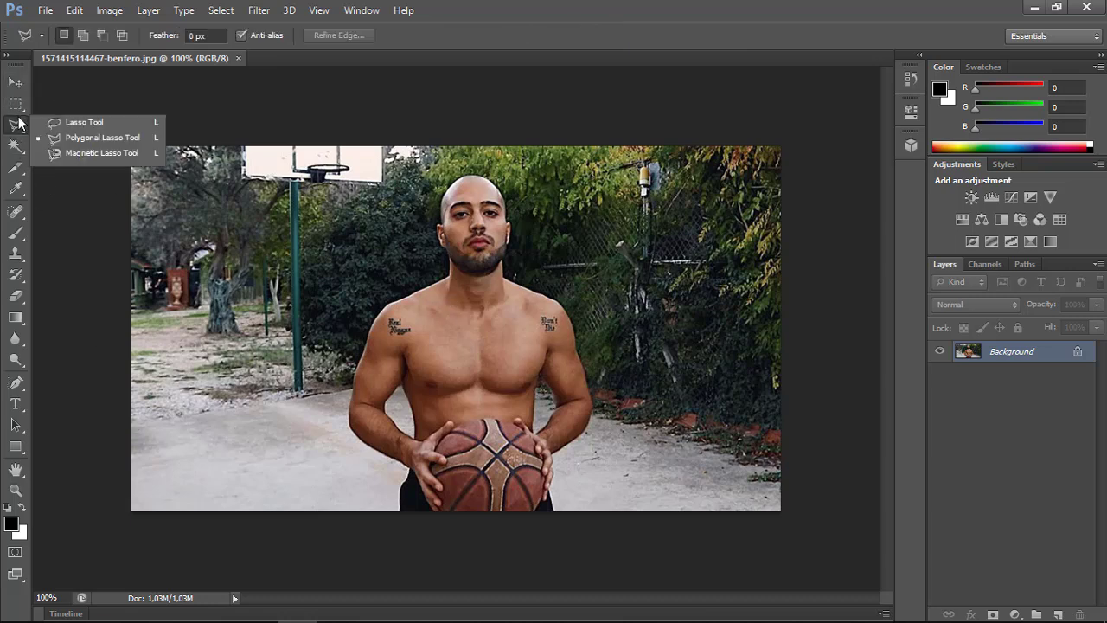
left_click(90, 123)
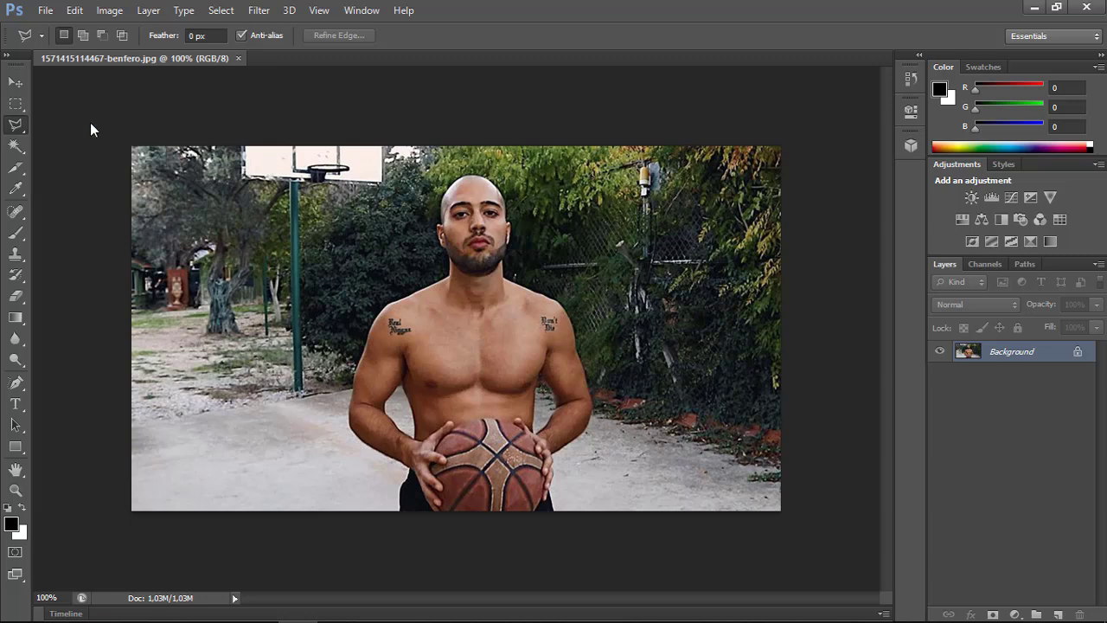
left_click(16, 126)
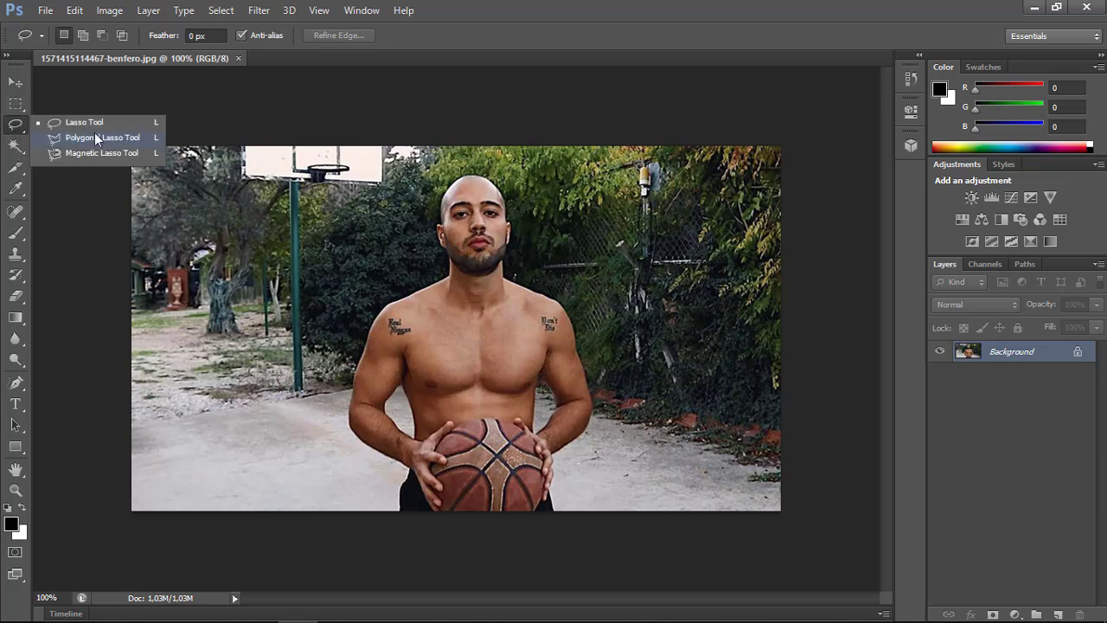
left_click(147, 140)
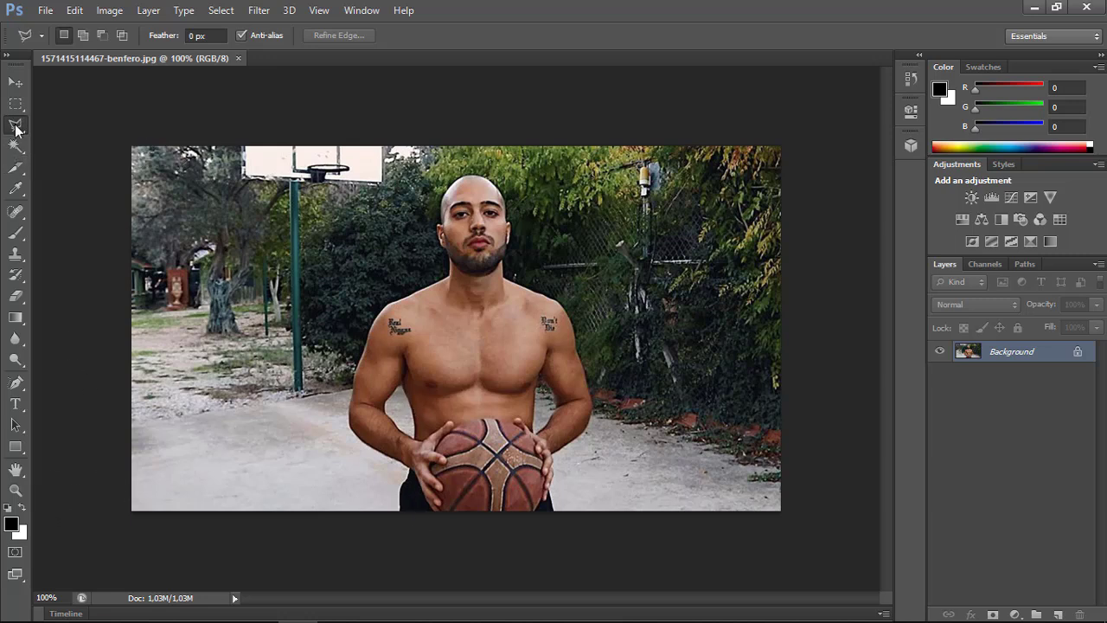
left_click(16, 489)
left_click(439, 390)
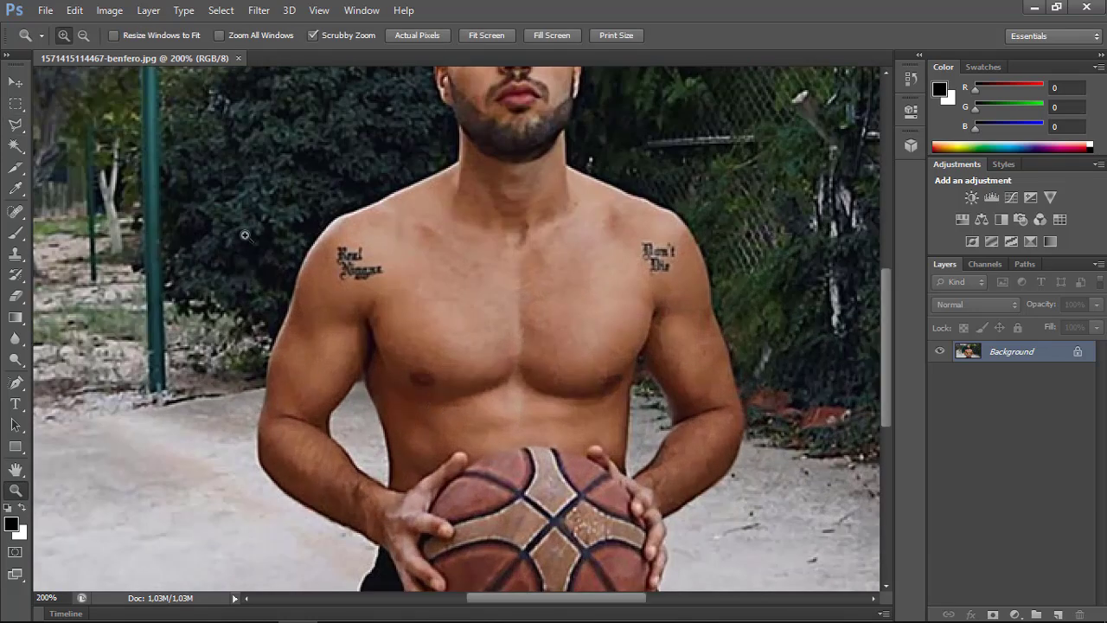
left_click(16, 125)
scroll(346, 386, "down", 3)
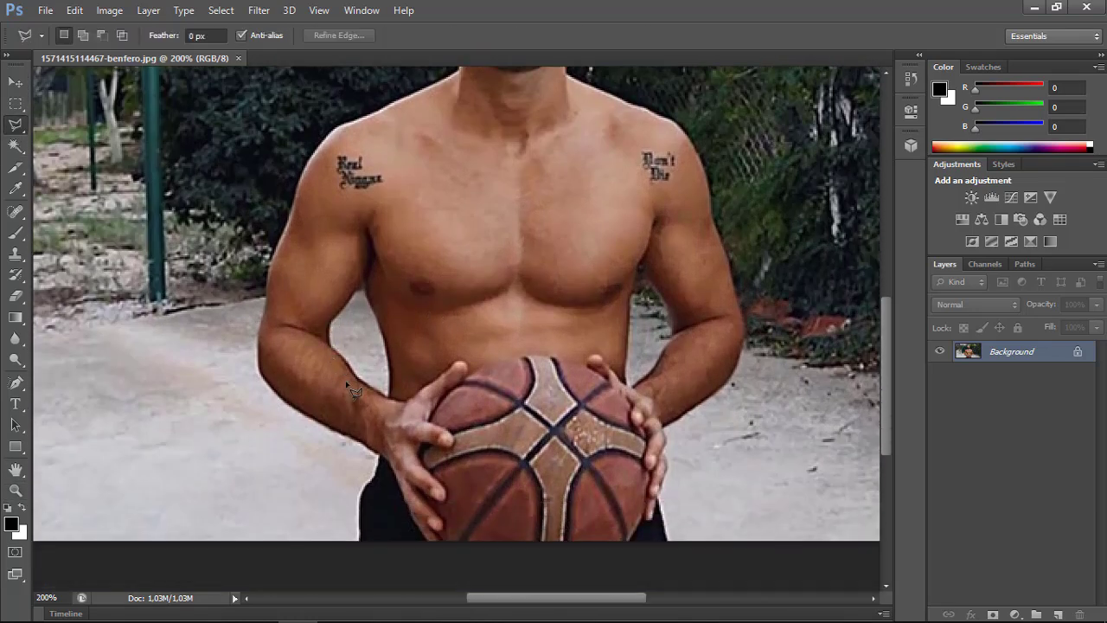
scroll(346, 386, "down", 2)
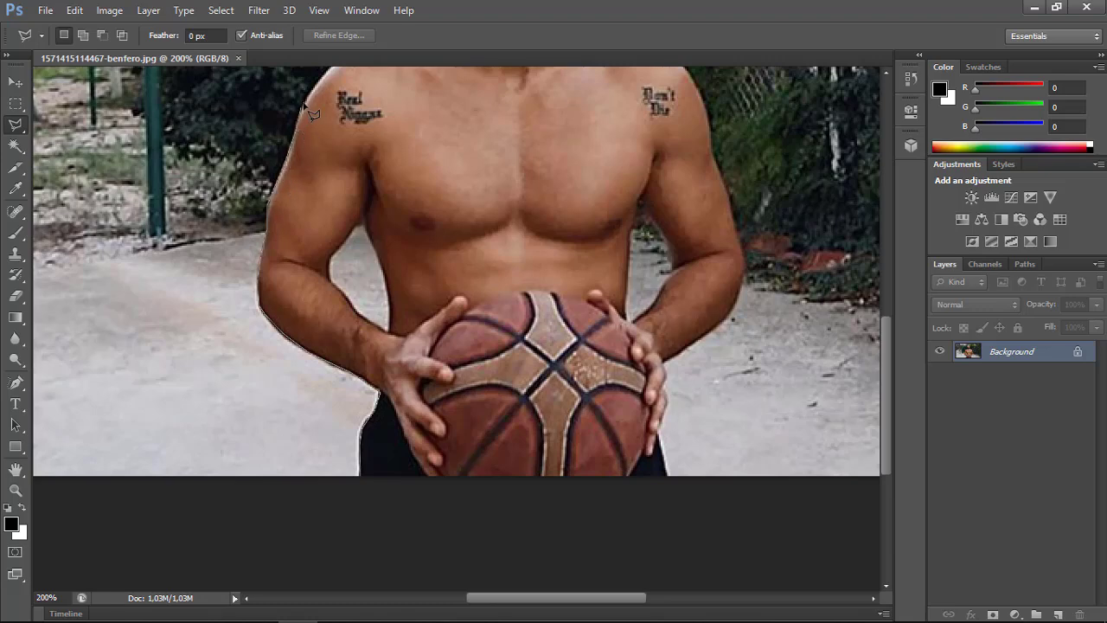
scroll(351, 128, "up", 2)
scroll(351, 128, "up", 2)
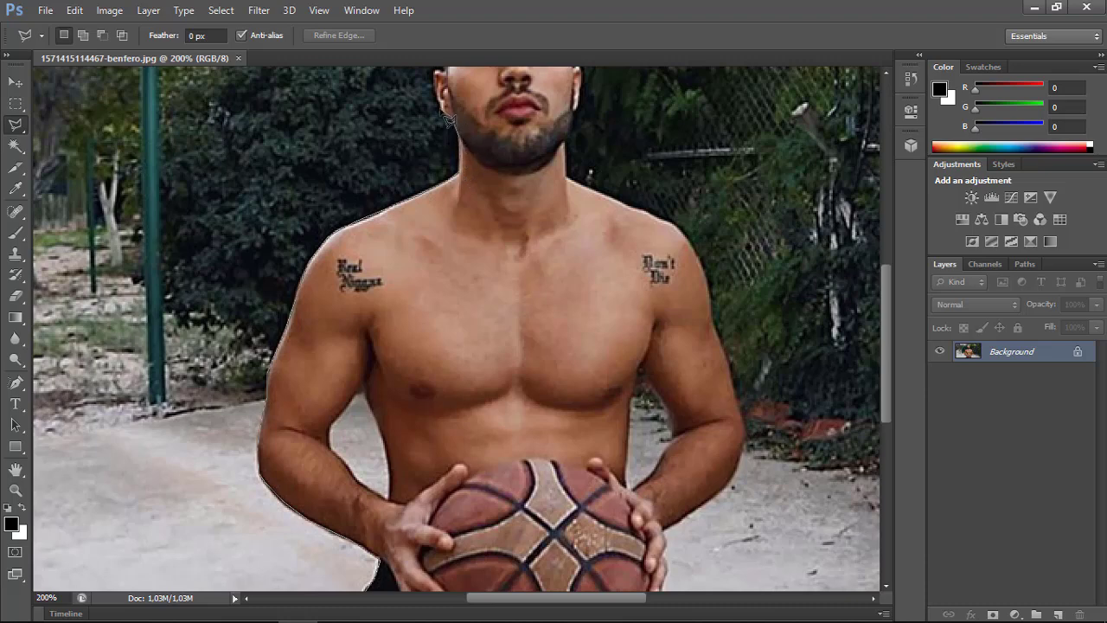
scroll(443, 111, "up", 3)
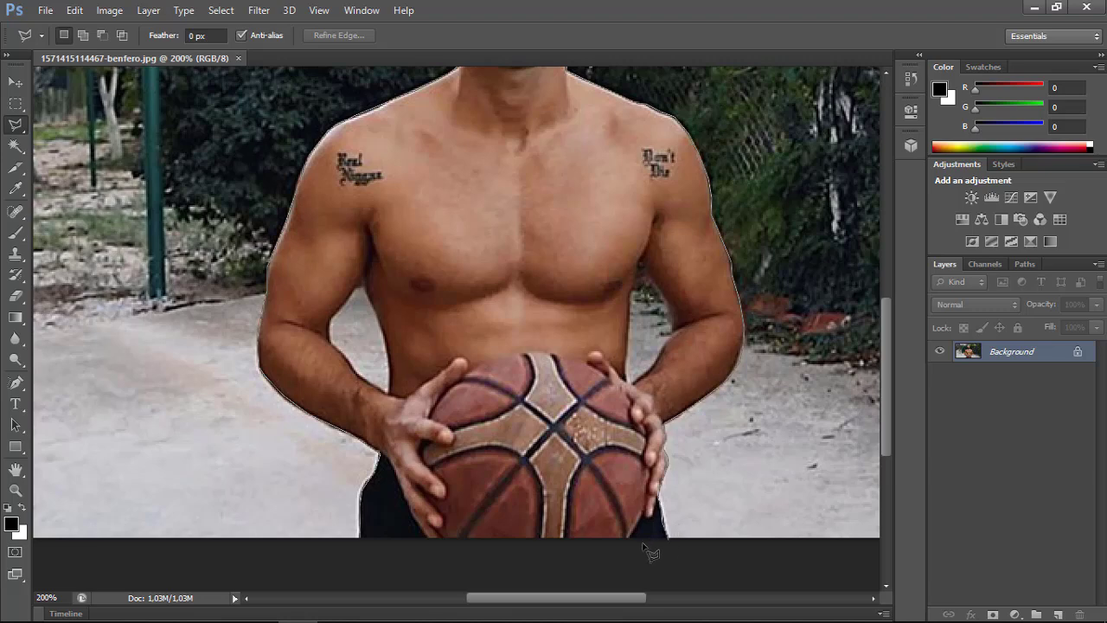
double_click(372, 551)
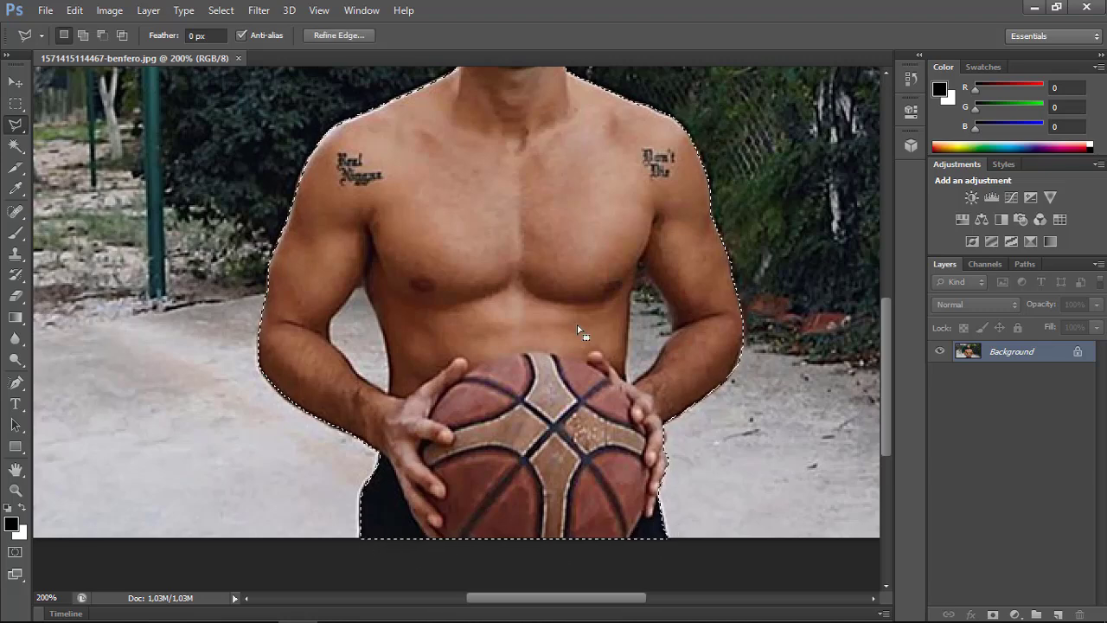
scroll(640, 312, "up", 2)
scroll(640, 311, "up", 3)
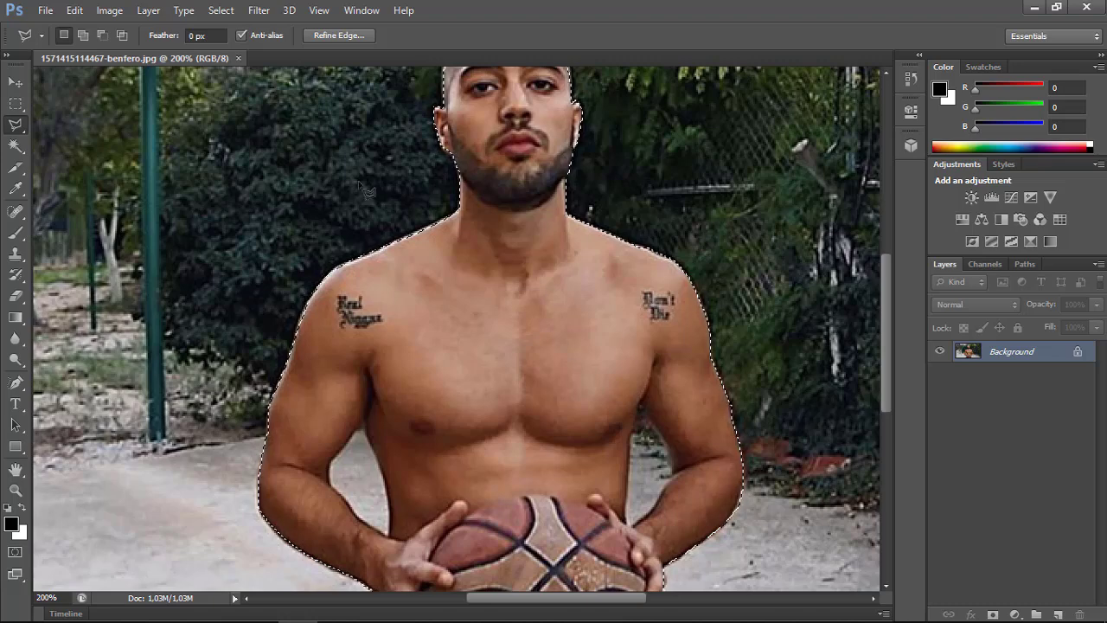
Create a new 49,99 × 49,99 cm RGB document with a resolution of 28,346 pixels/centimeter and a white background.
left_click(46, 10)
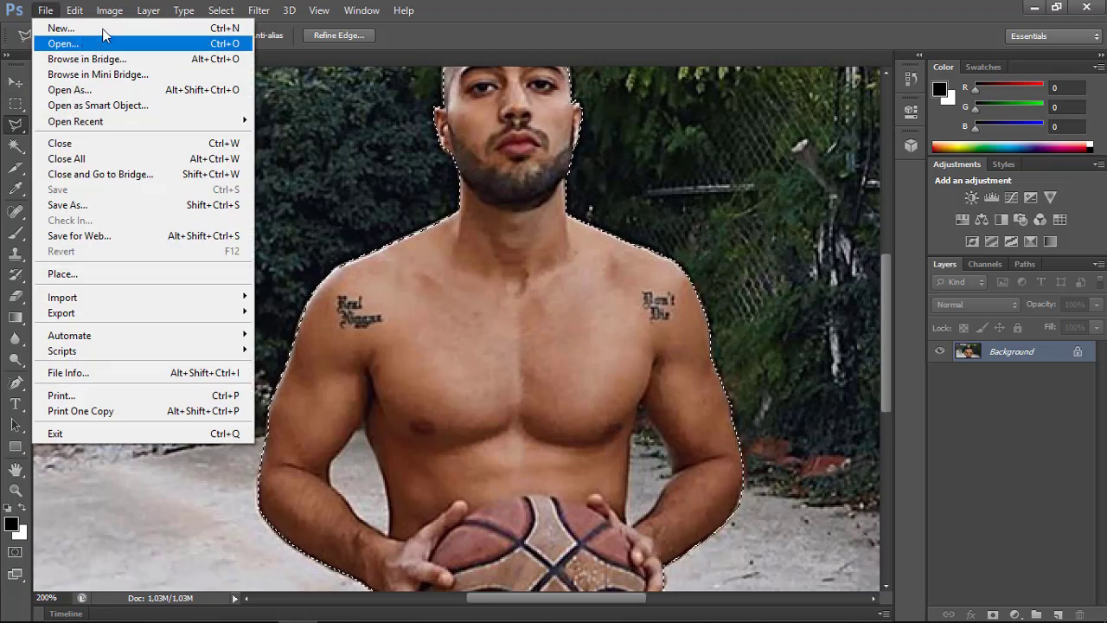
left_click(69, 31)
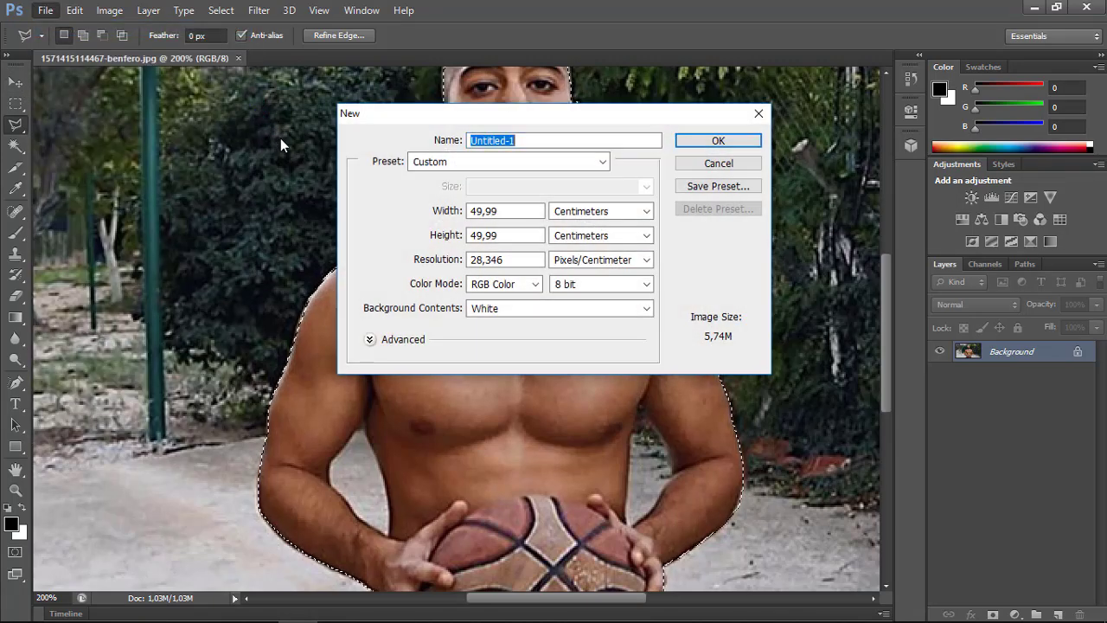
left_click(717, 141)
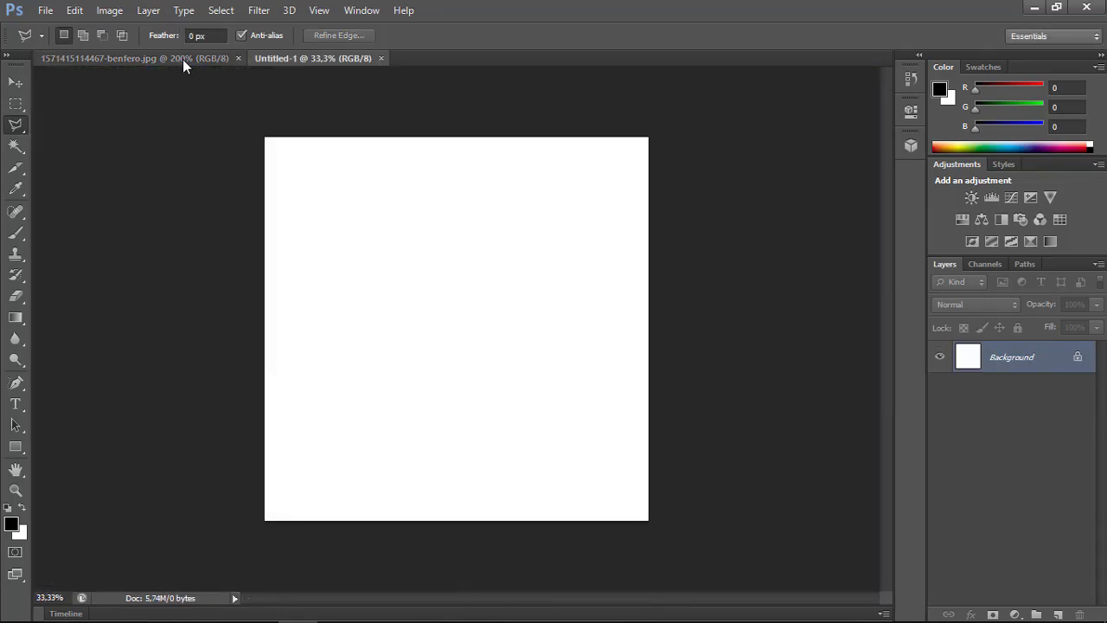
Move the selected man from the photo onto the middle of the new document's canvas.
left_click(182, 59)
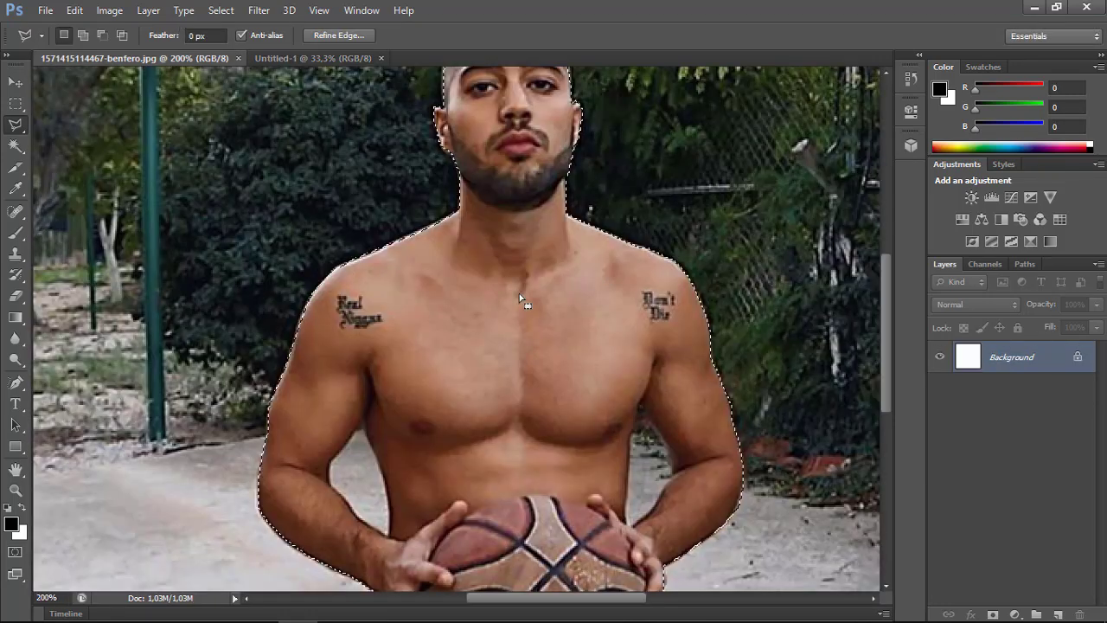
left_click(15, 81)
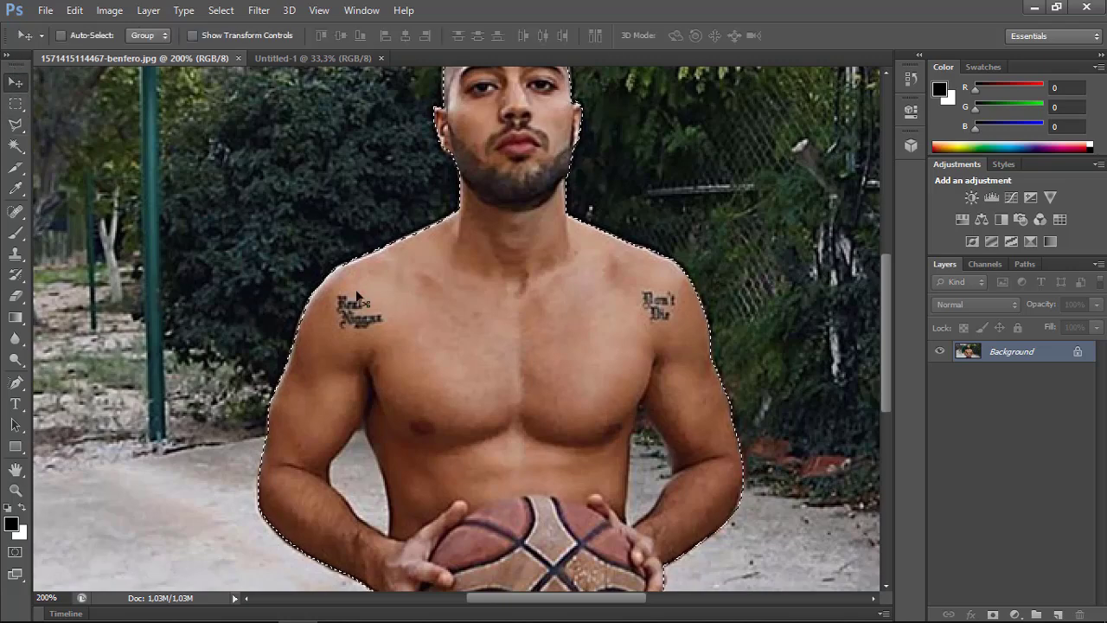
left_click_drag(297, 344, 196, 208)
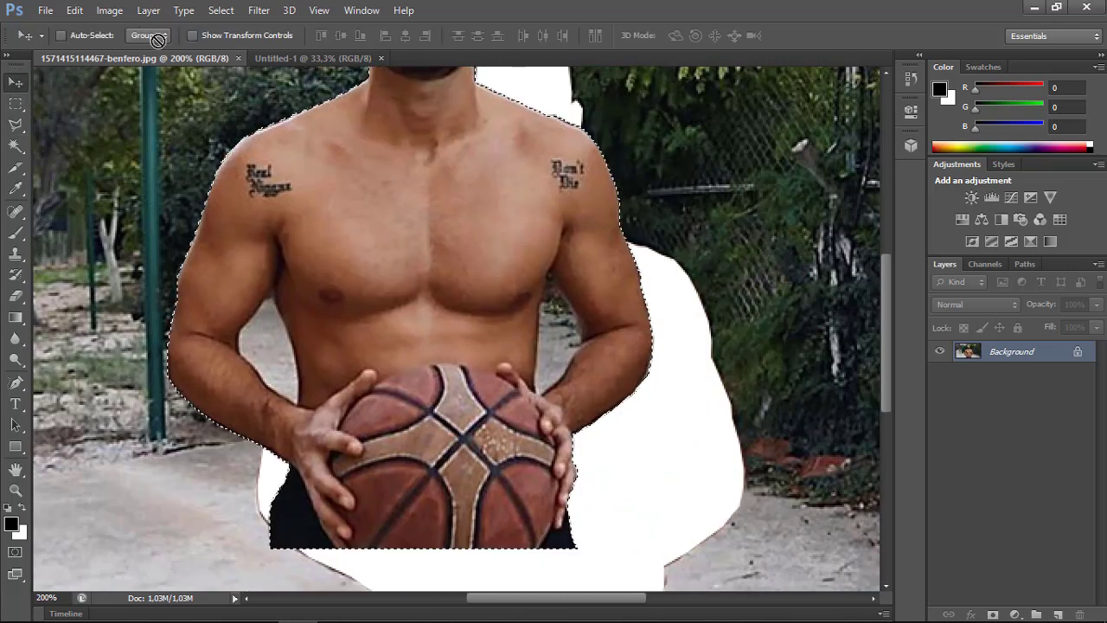
left_click_drag(342, 66, 476, 351)
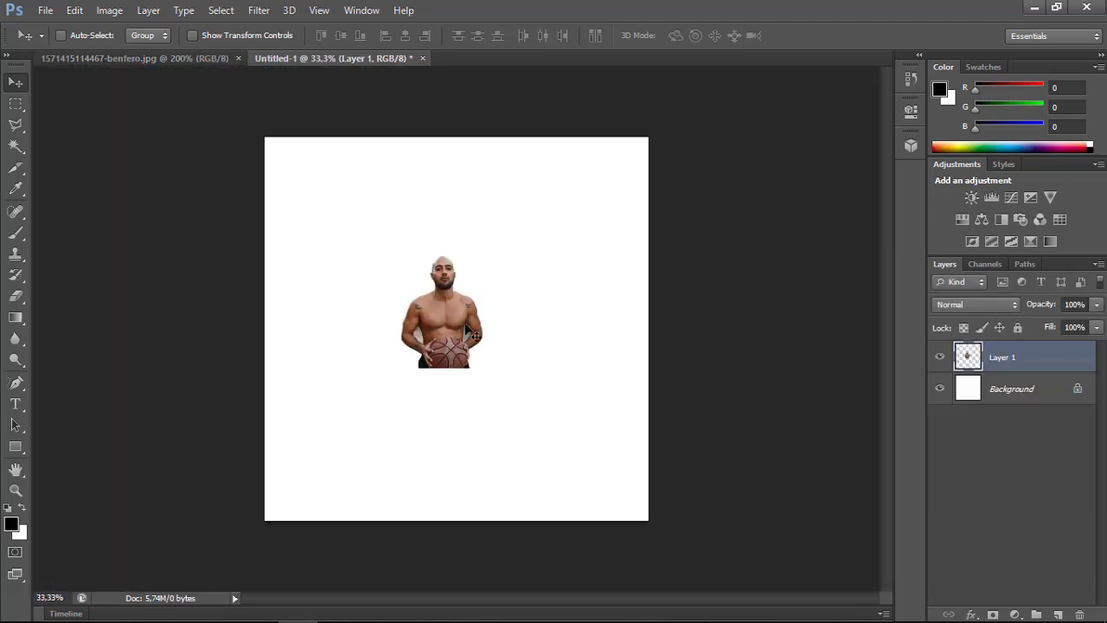
Hide the white Background layer and delete it so only the cutout layer remains.
left_click(940, 391)
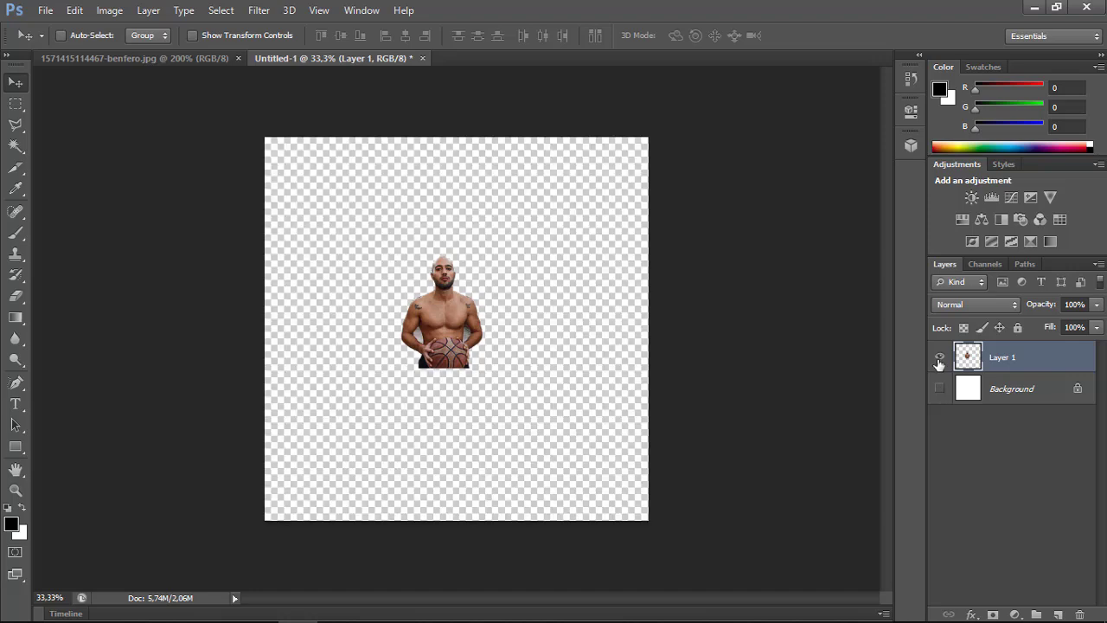
right_click(992, 391)
left_click(990, 440)
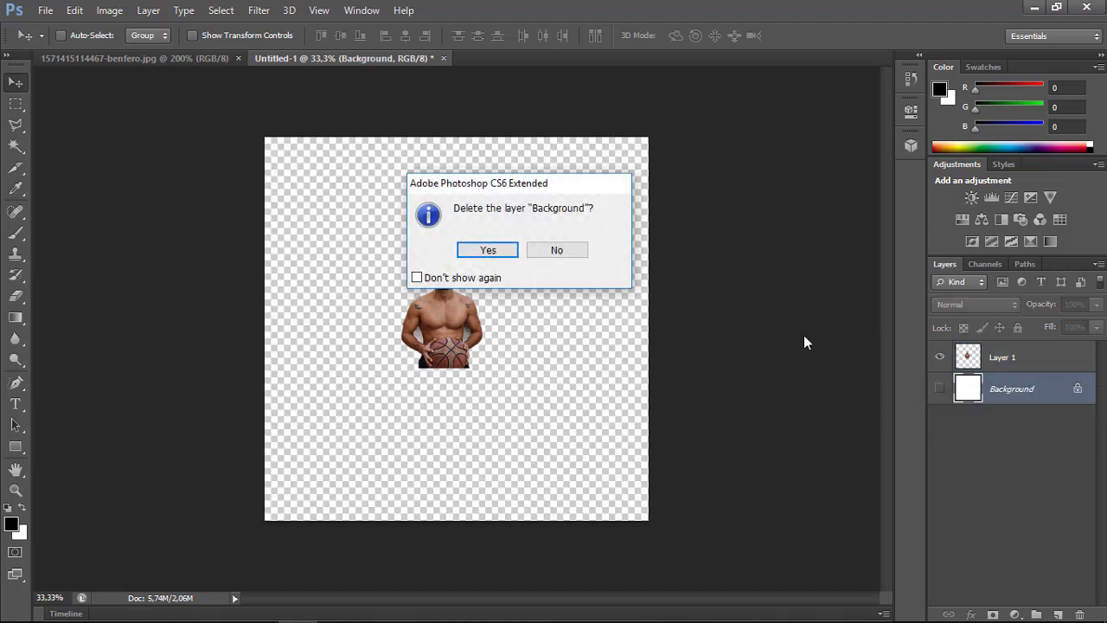
left_click(487, 250)
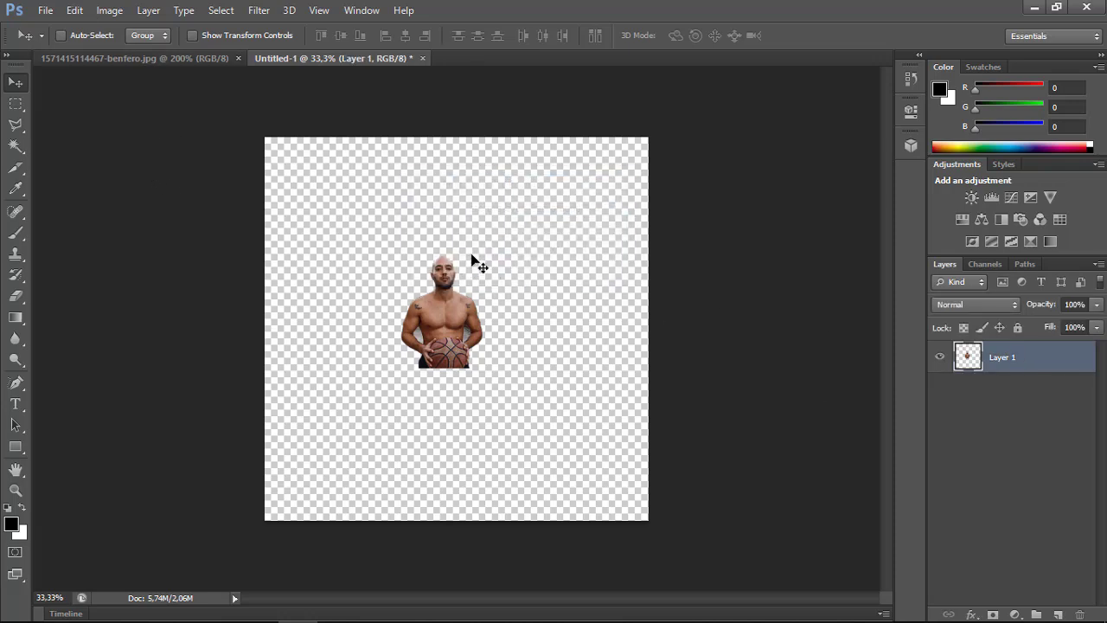
Save the cutout to the desktop (Masaüstü) as a PNG copy named Untitled-1.png.
left_click(70, 11)
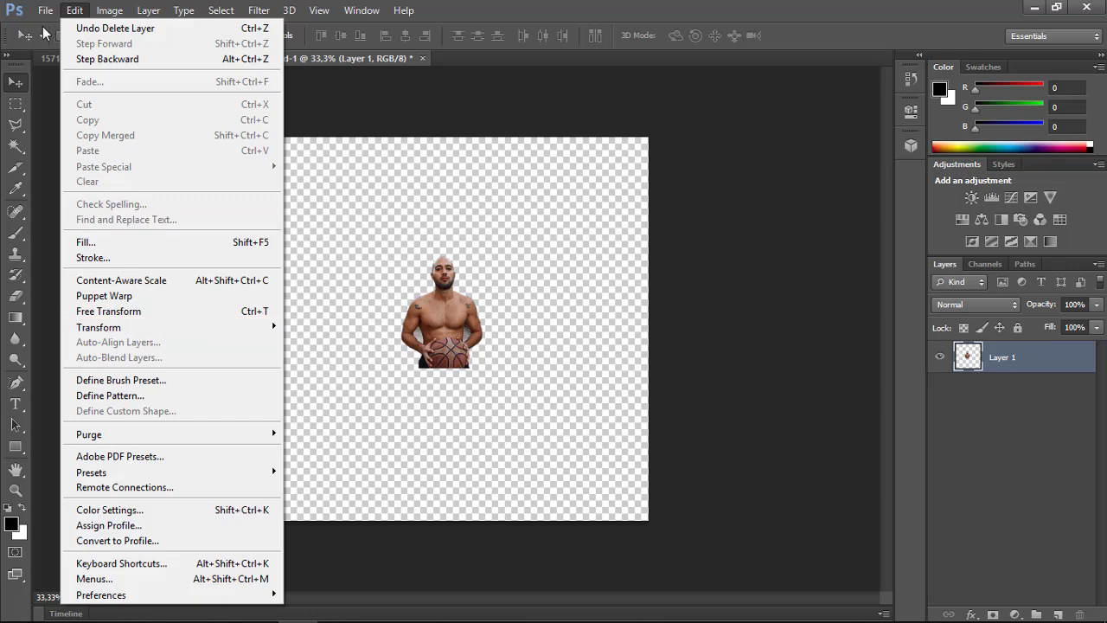
mouse_move(45, 11)
left_click(90, 204)
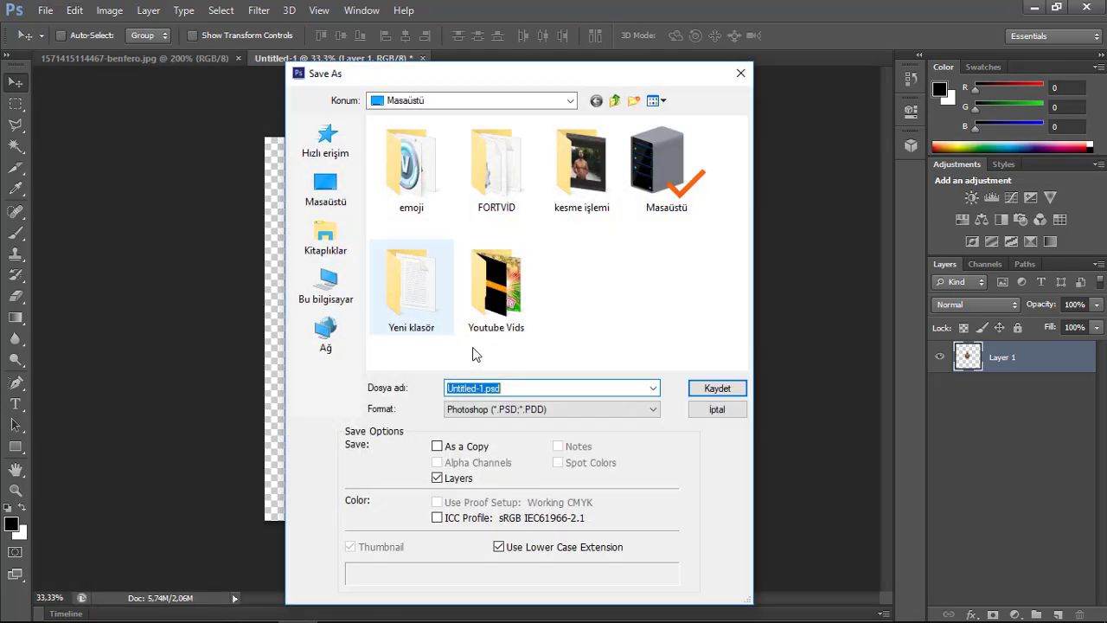
left_click(544, 410)
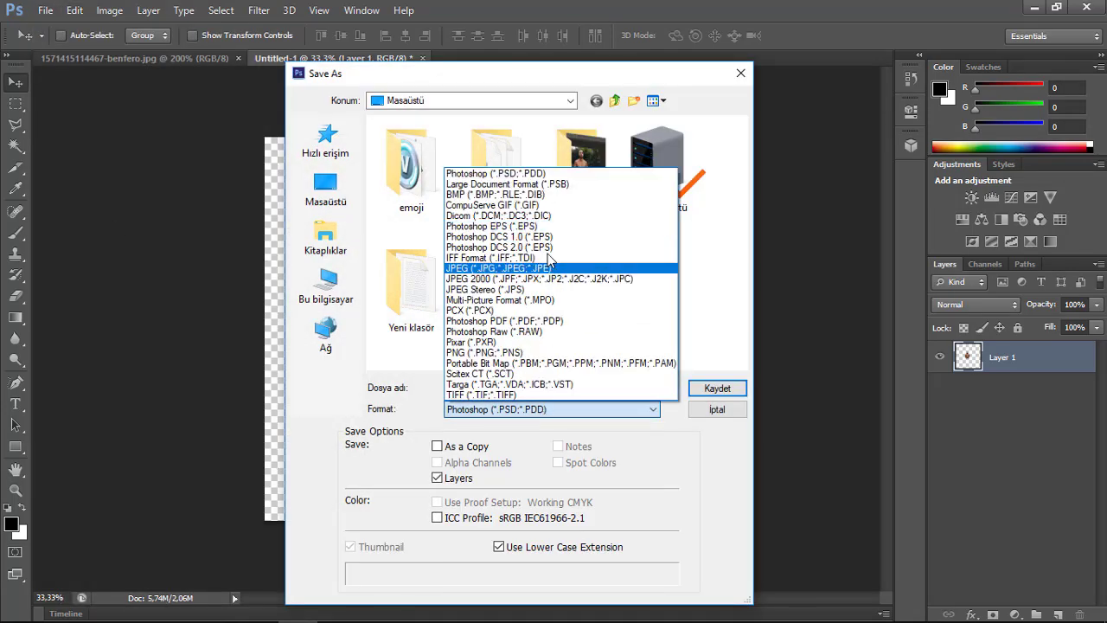
left_click(546, 353)
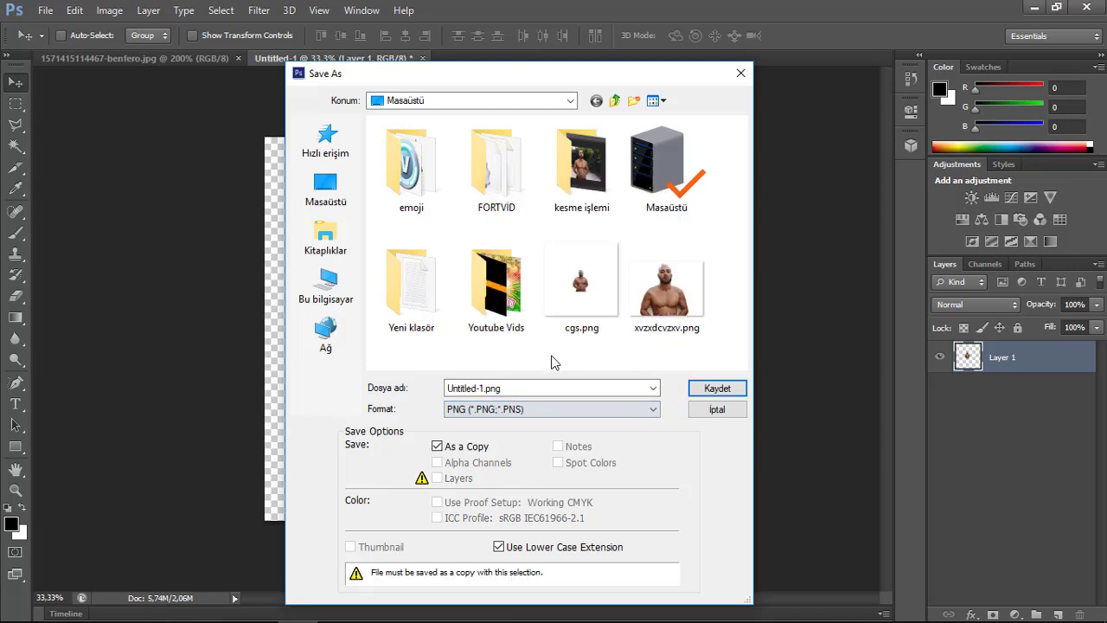
left_click(719, 391)
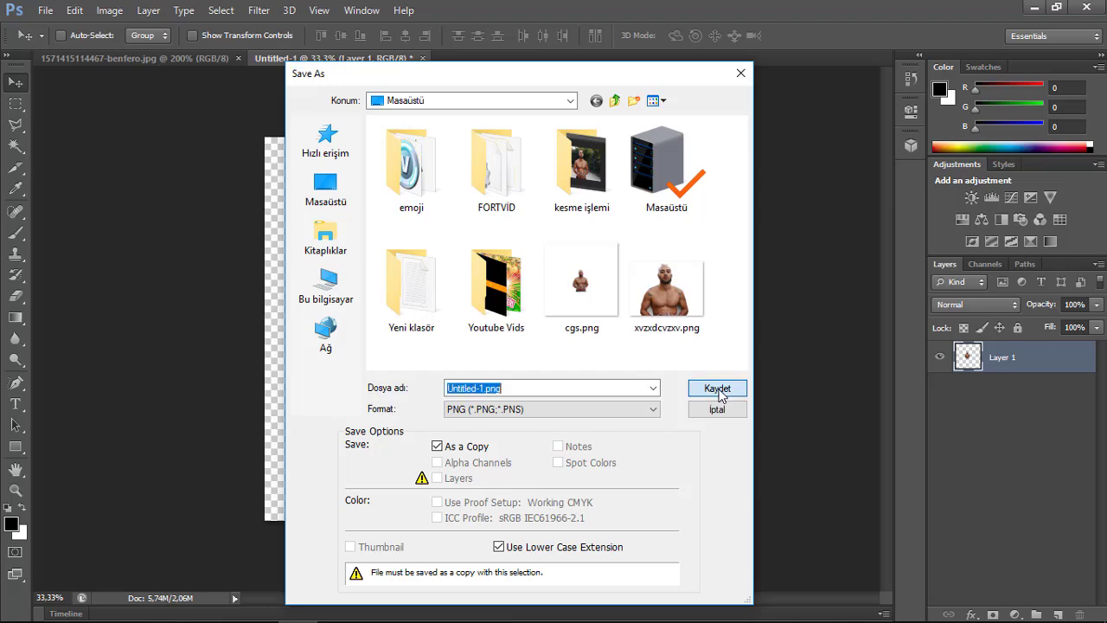
left_click(609, 190)
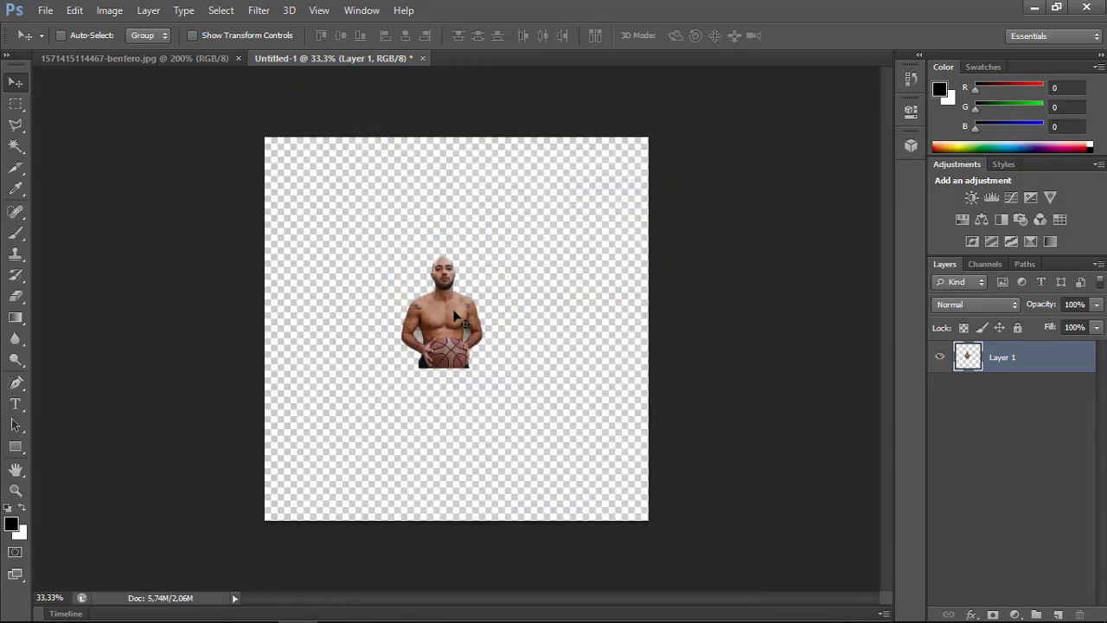
left_click(157, 57)
scroll(490, 267, "down", 2)
scroll(488, 266, "up", 4)
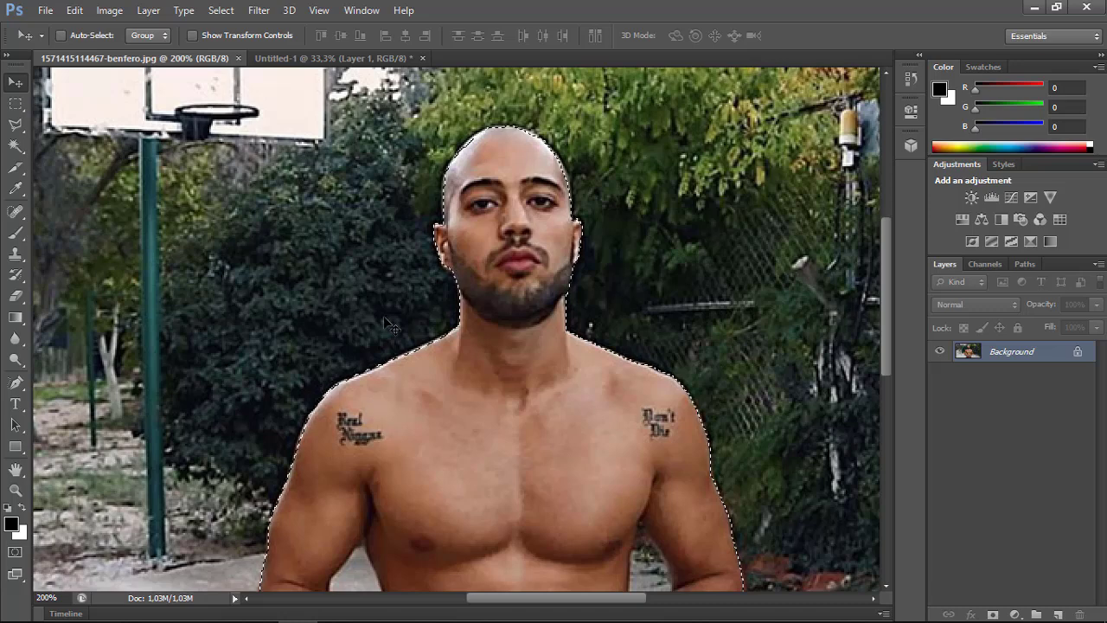
key("ctrl+Tab")
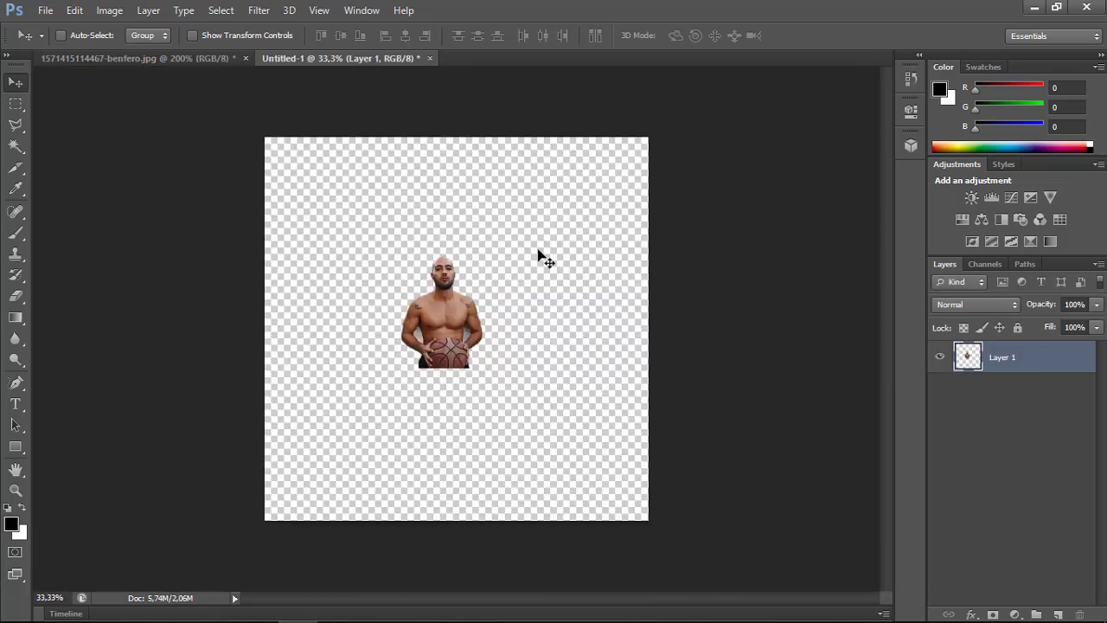